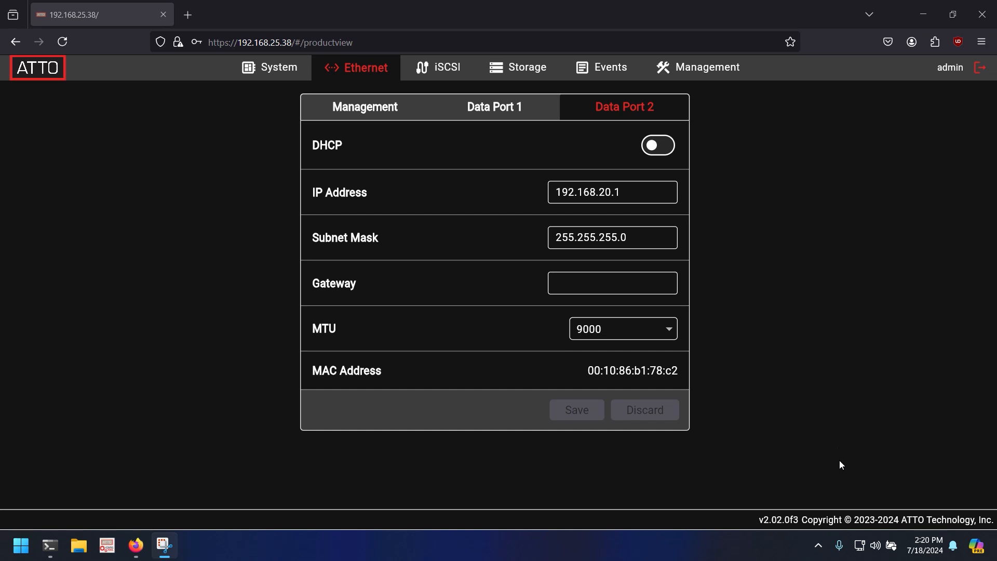
- Open the connection properties of the Ethernet 2 adapter from the Windows advanced network settings
{"action": "right_click", "coordinate": [859, 545]}
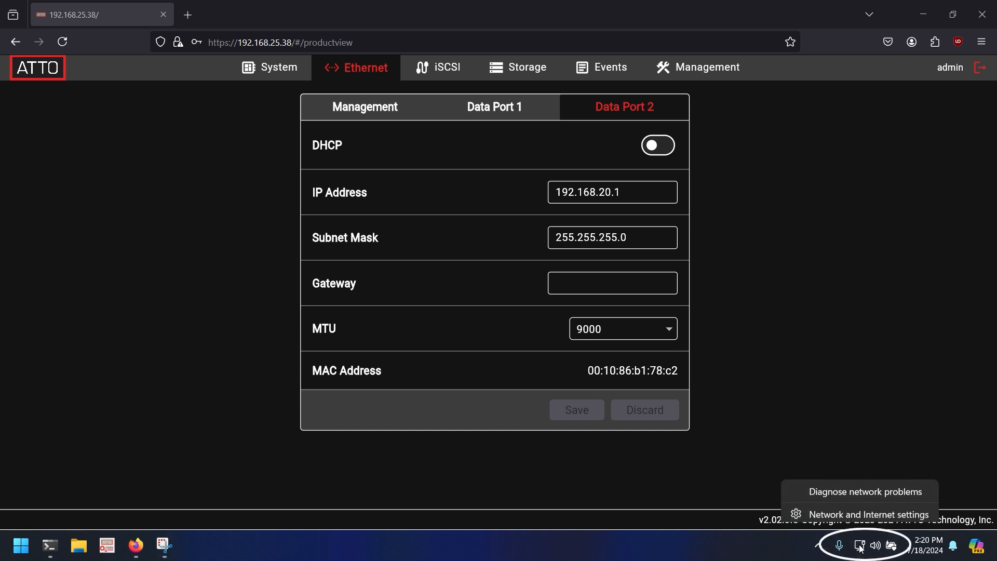
{"action": "left_click", "coordinate": [895, 515]}
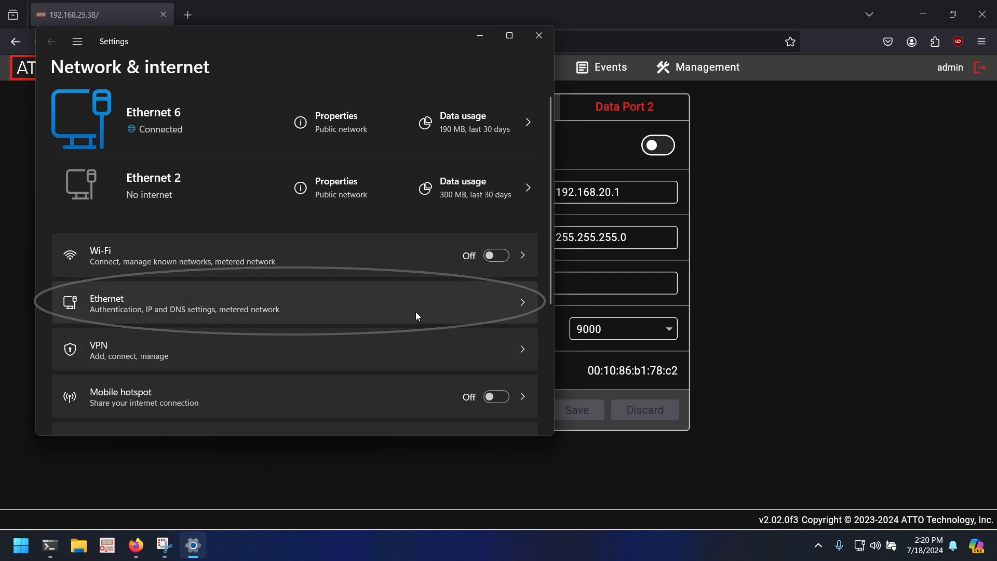
{"action": "scroll", "coordinate": [416, 312], "scroll_direction": "down", "scroll_amount": 4}
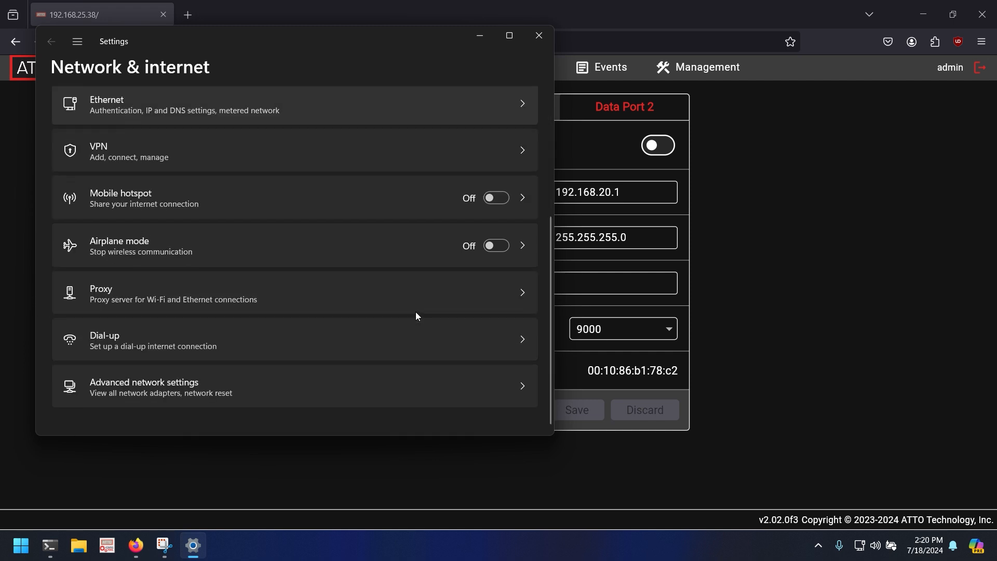
{"action": "left_click", "coordinate": [460, 384]}
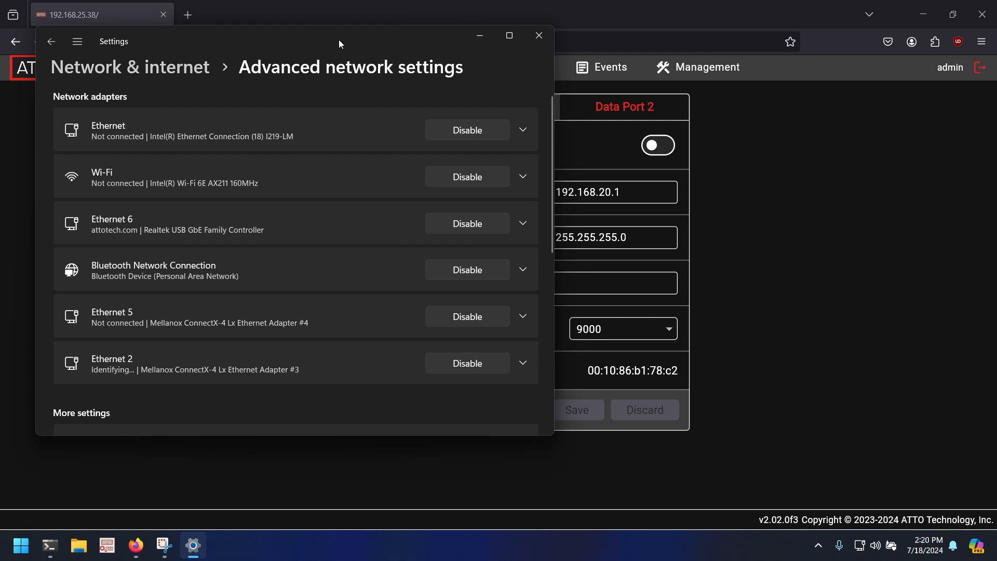
{"action": "left_click_drag", "start_coordinate": [338, 41], "coordinate": [311, 41]}
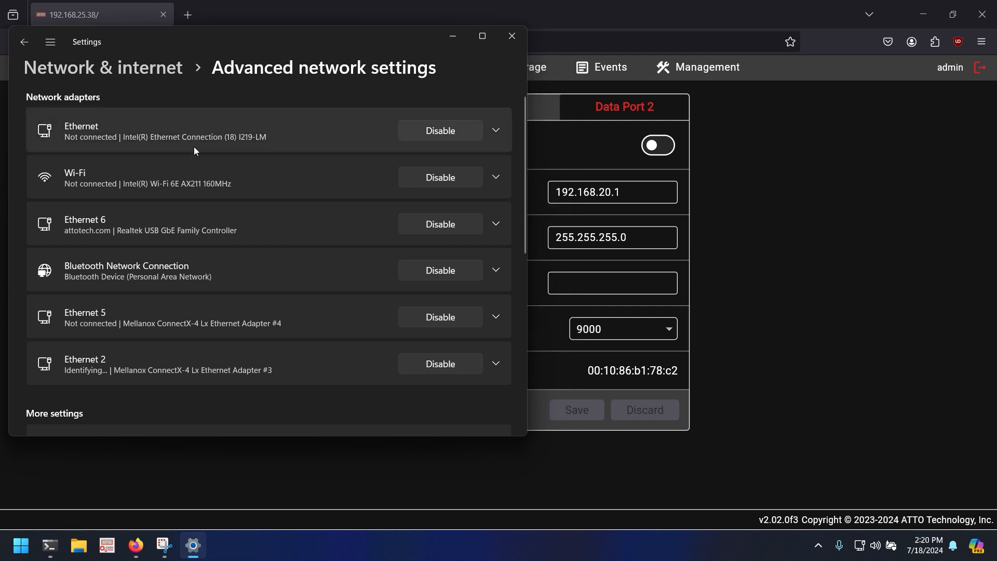
{"action": "left_click", "coordinate": [496, 363]}
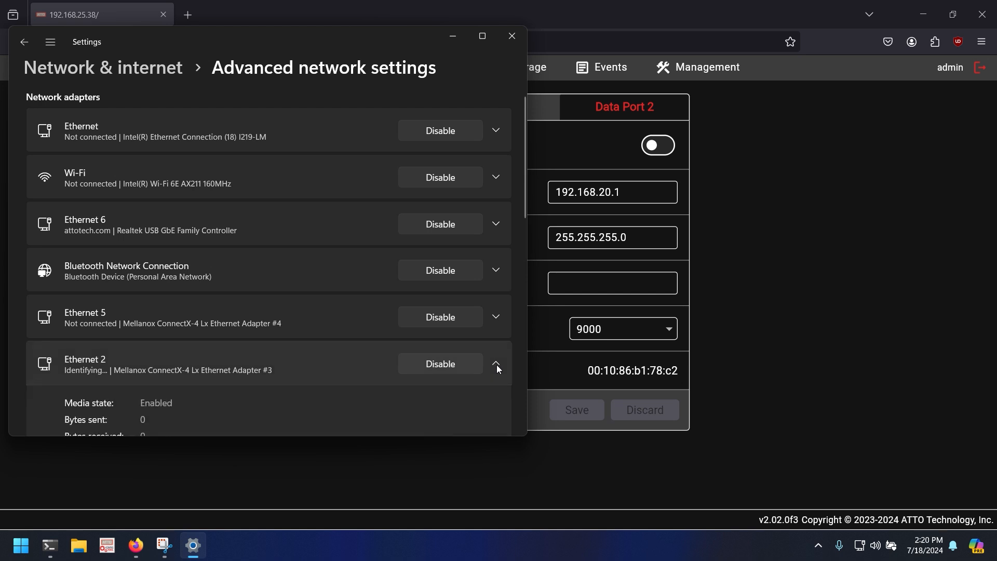
{"action": "scroll", "coordinate": [497, 365], "scroll_direction": "down", "scroll_amount": 5}
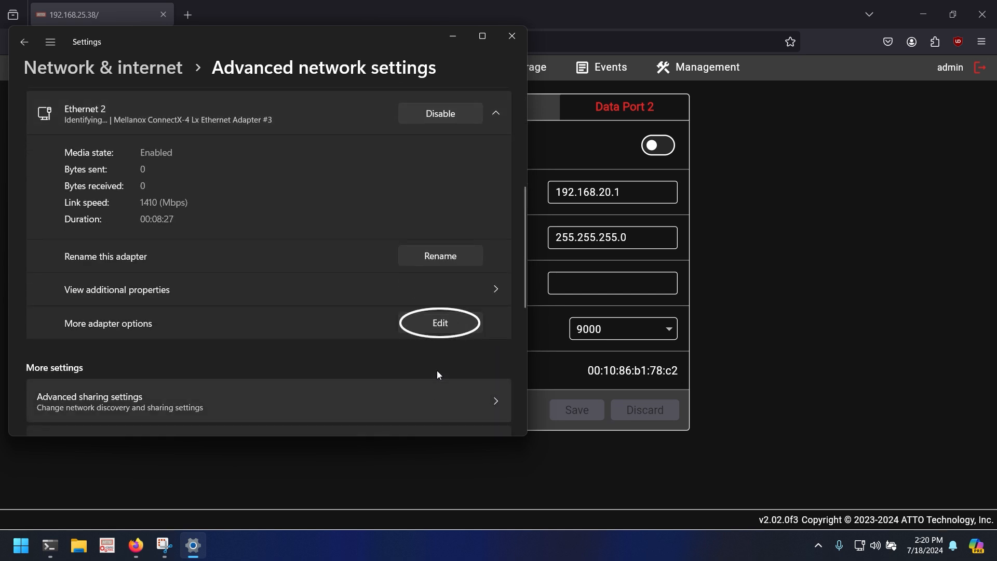
{"action": "left_click", "coordinate": [445, 323]}
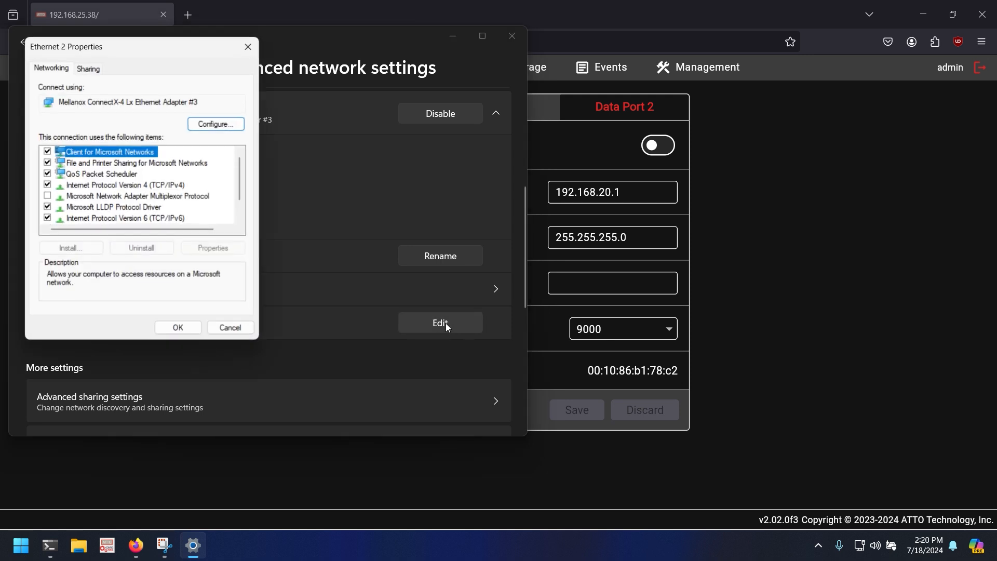
- Give Ethernet 2 the static IPv4 address 192.168.20.10 with subnet mask 255.255.255.0 and save its properties
{"action": "left_click", "coordinate": [140, 187]}
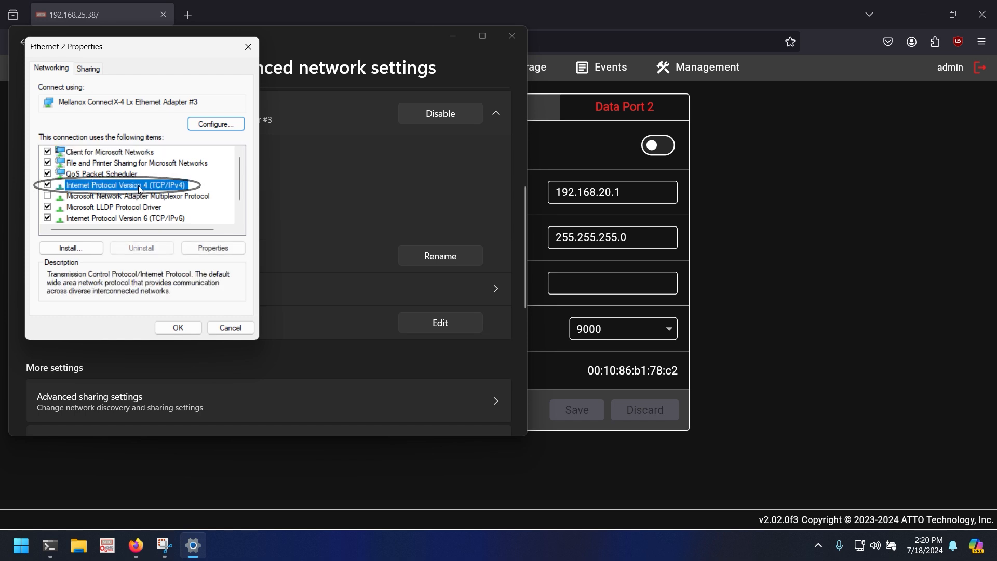
{"action": "left_click", "coordinate": [213, 253]}
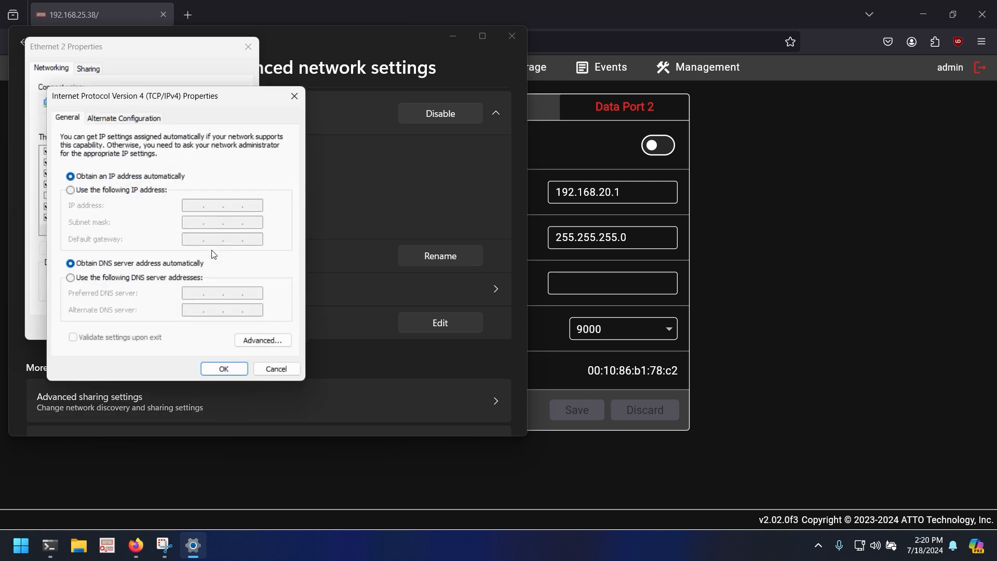
{"action": "left_click", "coordinate": [132, 191]}
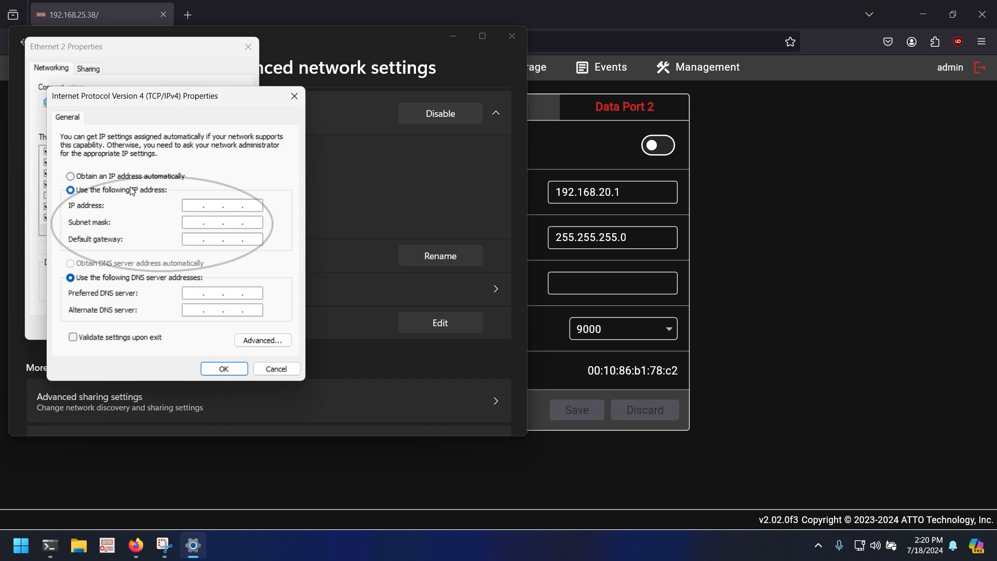
{"action": "left_click", "coordinate": [199, 208]}
{"action": "type", "text": "192 . "}
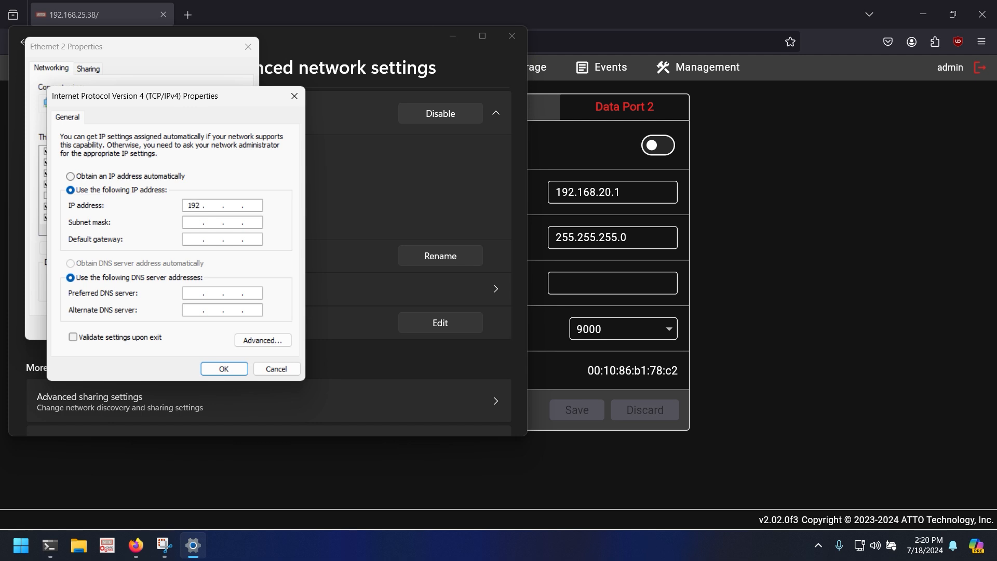
{"action": "type", "text": "168 . 20 . 10"}
{"action": "key", "text": "Tab"}
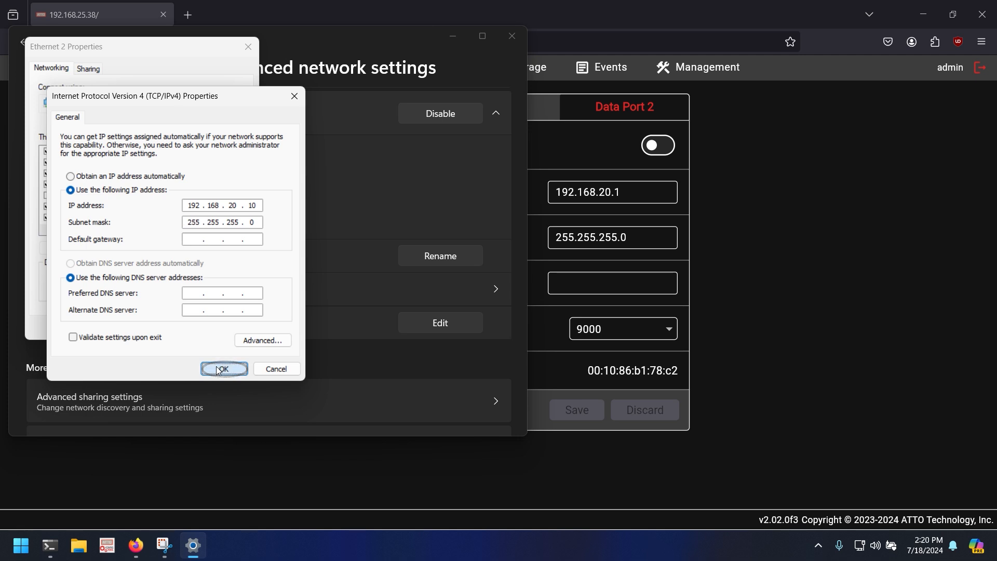
{"action": "left_click", "coordinate": [218, 369]}
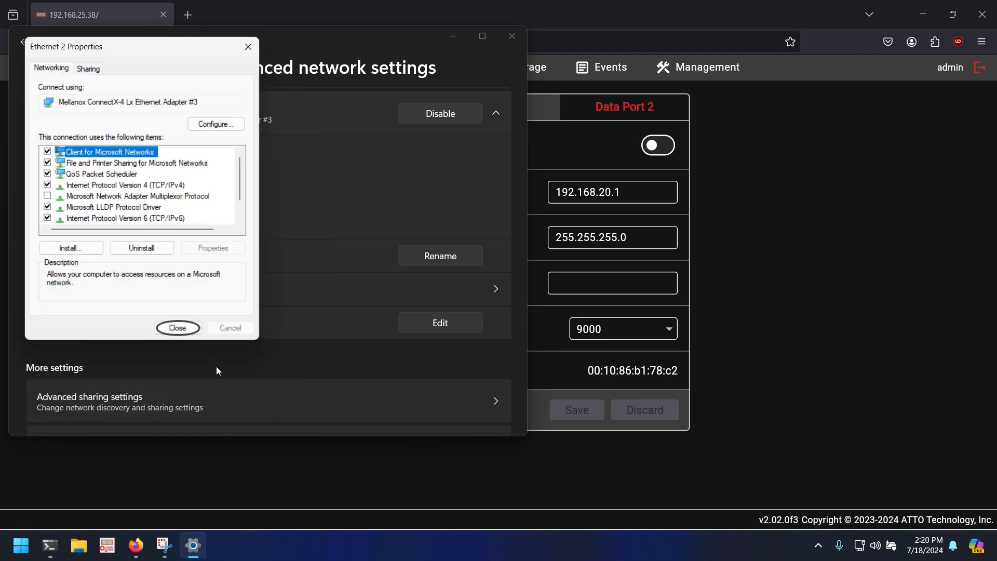
{"action": "left_click", "coordinate": [186, 328]}
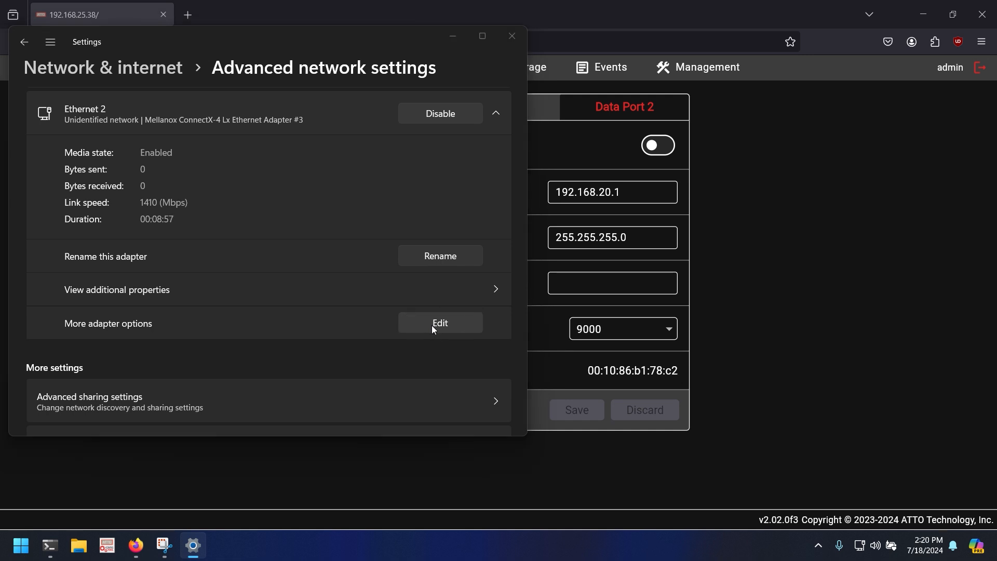
- Apply a Jumbo Packet value of 9014 in the advanced device properties of the Ethernet 2 adapter
{"action": "left_click", "coordinate": [432, 326]}
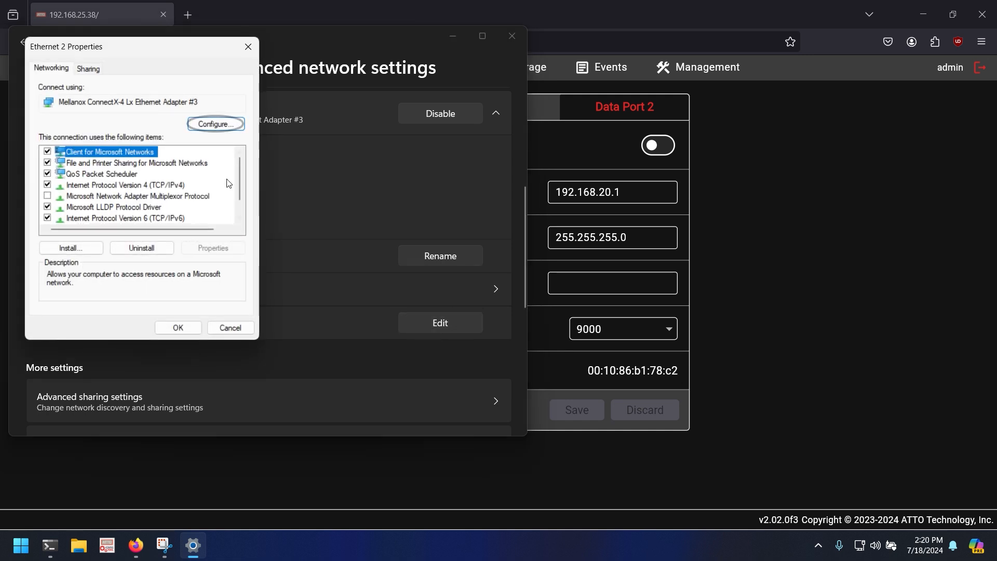
{"action": "left_click", "coordinate": [220, 127]}
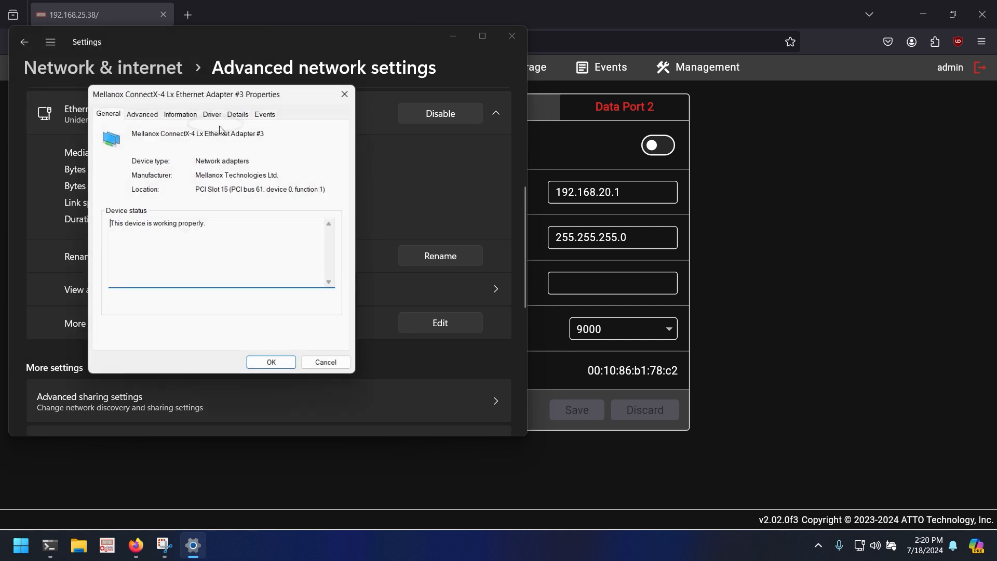
{"action": "left_click", "coordinate": [141, 116]}
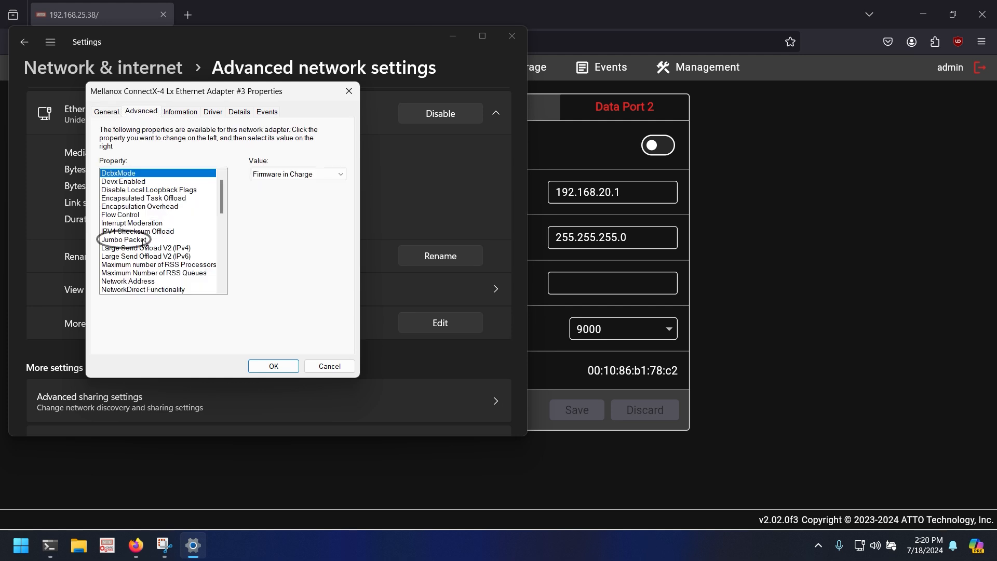
{"action": "left_click", "coordinate": [142, 240]}
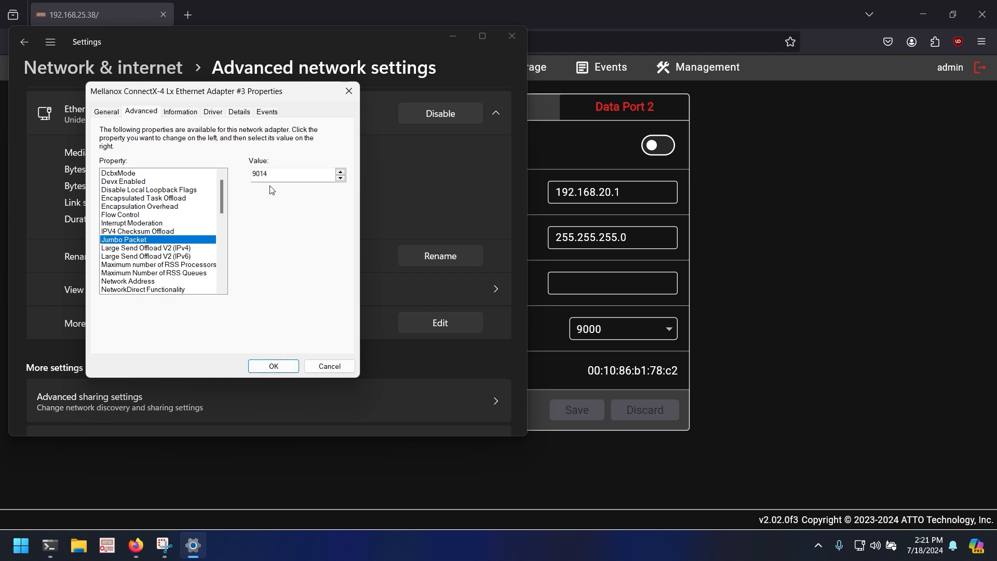
{"action": "left_click", "coordinate": [274, 366]}
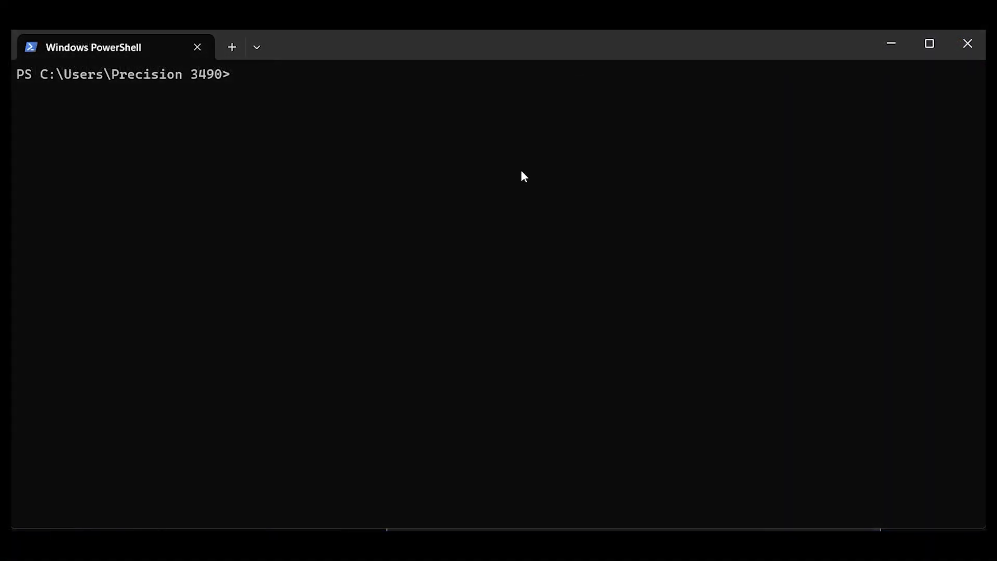
- Ping 192.168.20.1 from Windows PowerShell to test the connection to the data port
{"action": "type", "text": "ping 192.168"}
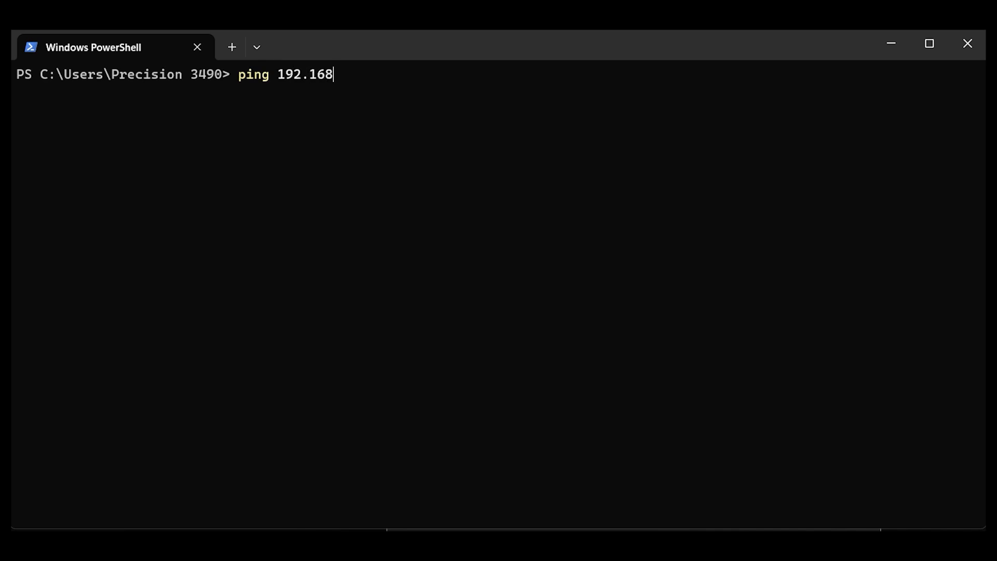
{"action": "type", "text": ".20.1"}
{"action": "key", "text": "Return"}
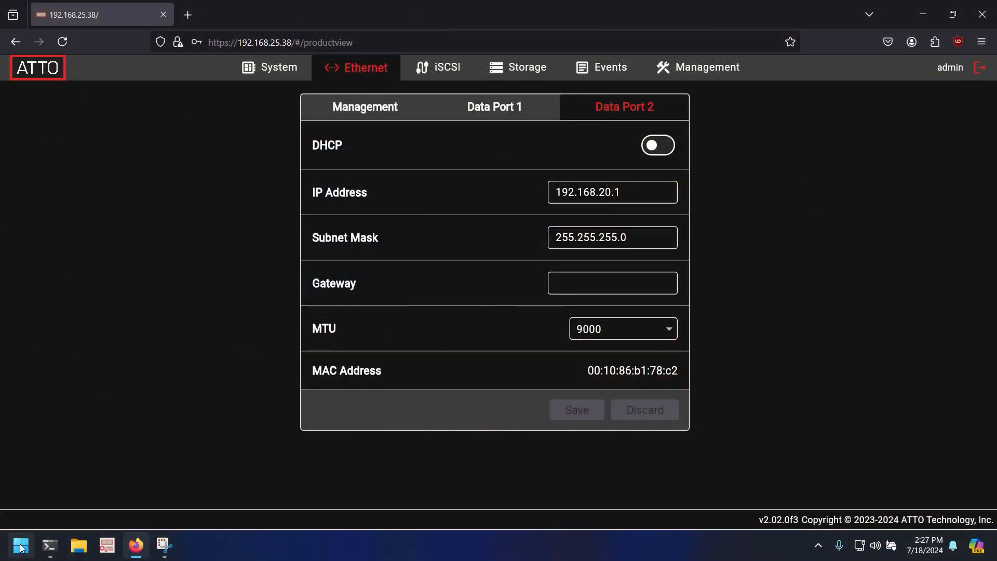
- Find and launch the Windows iSCSI Initiator, allowing the Microsoft iSCSI service to start automatically
{"action": "left_click", "coordinate": [21, 547]}
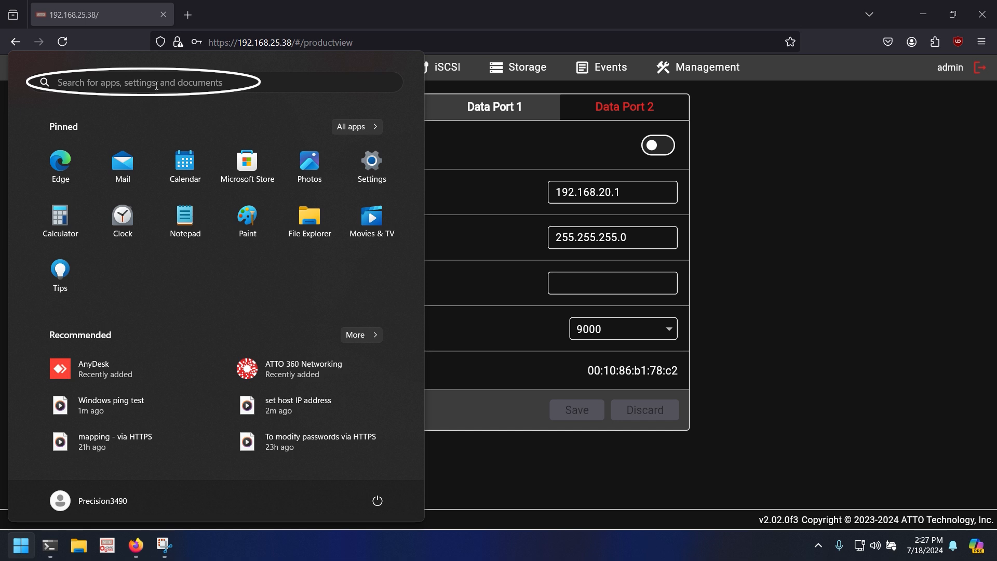
{"action": "left_click", "coordinate": [155, 86]}
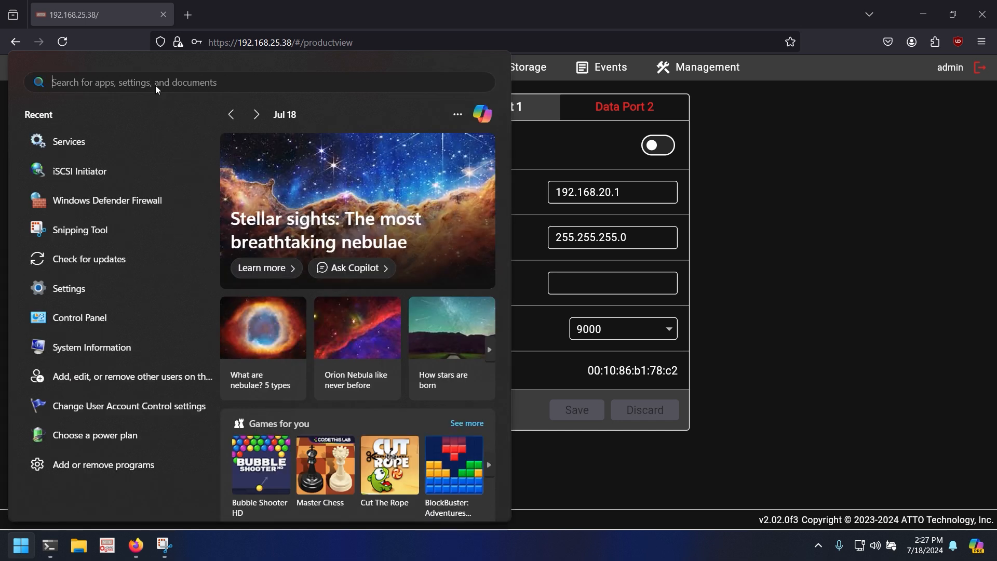
{"action": "type", "text": "iscsi"}
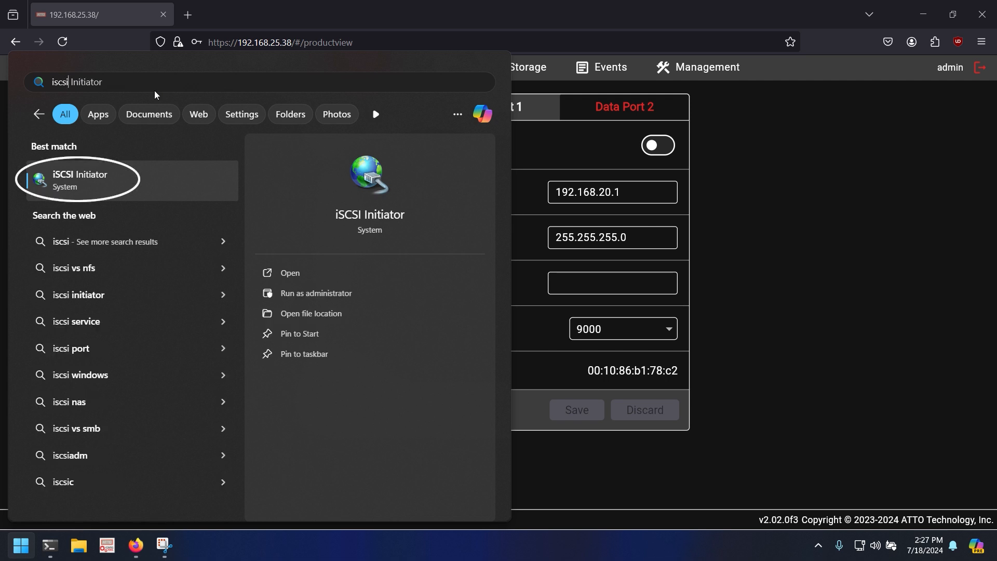
{"action": "left_click", "coordinate": [128, 175]}
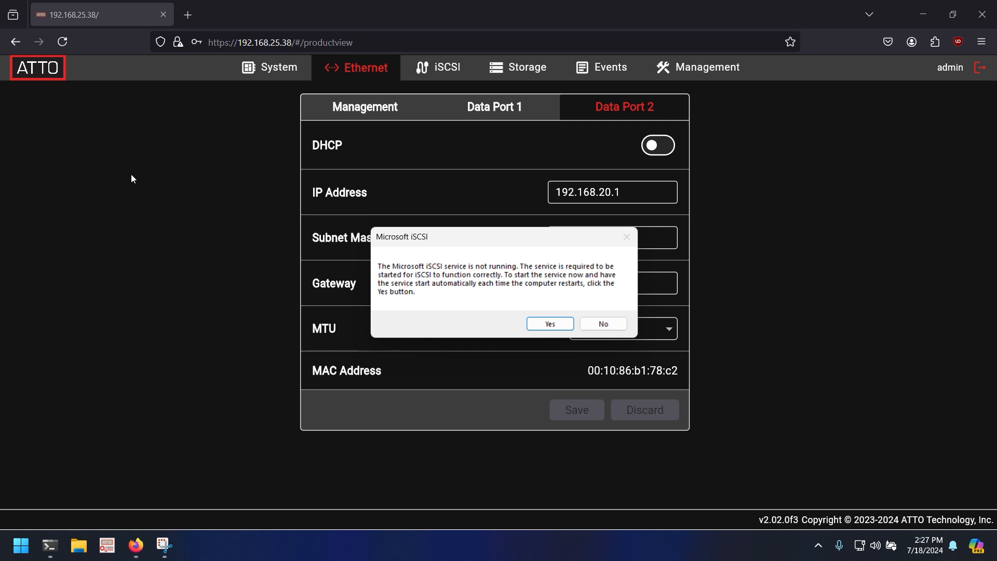
{"action": "left_click", "coordinate": [548, 325]}
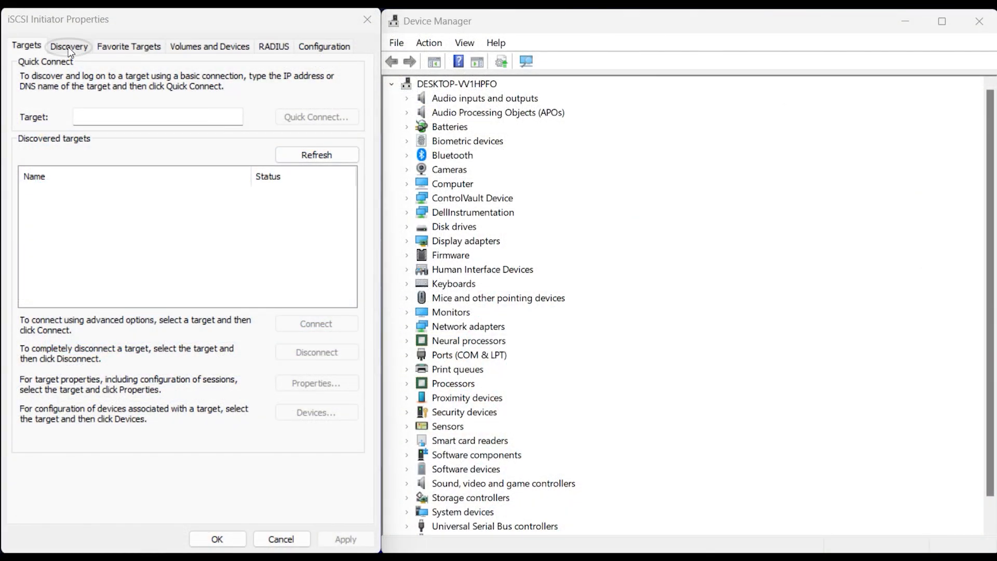
- Add 192.168.20.1 as a discovery target portal in the iSCSI Initiator, keeping the default port
{"action": "left_click", "coordinate": [68, 46]}
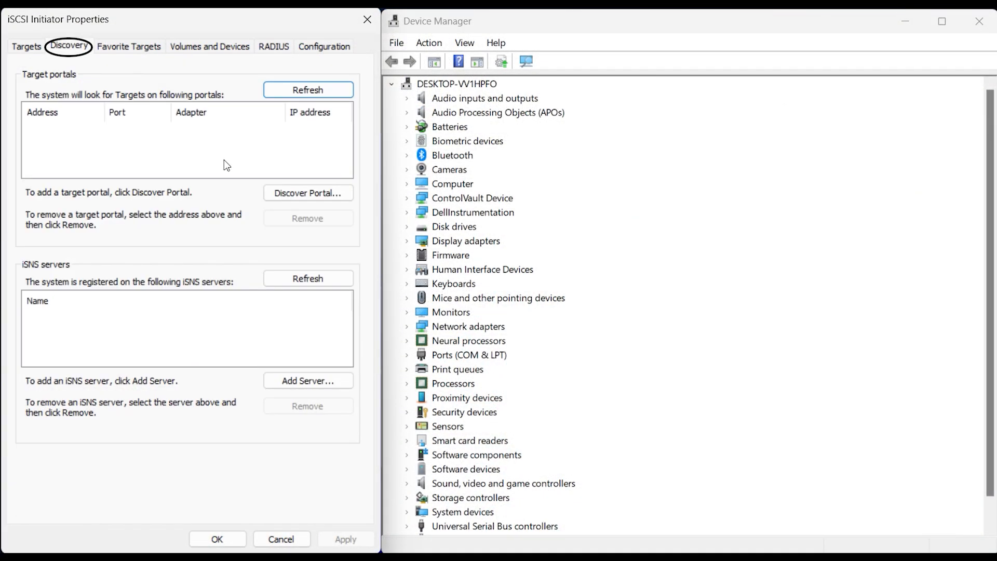
{"action": "left_click", "coordinate": [306, 196]}
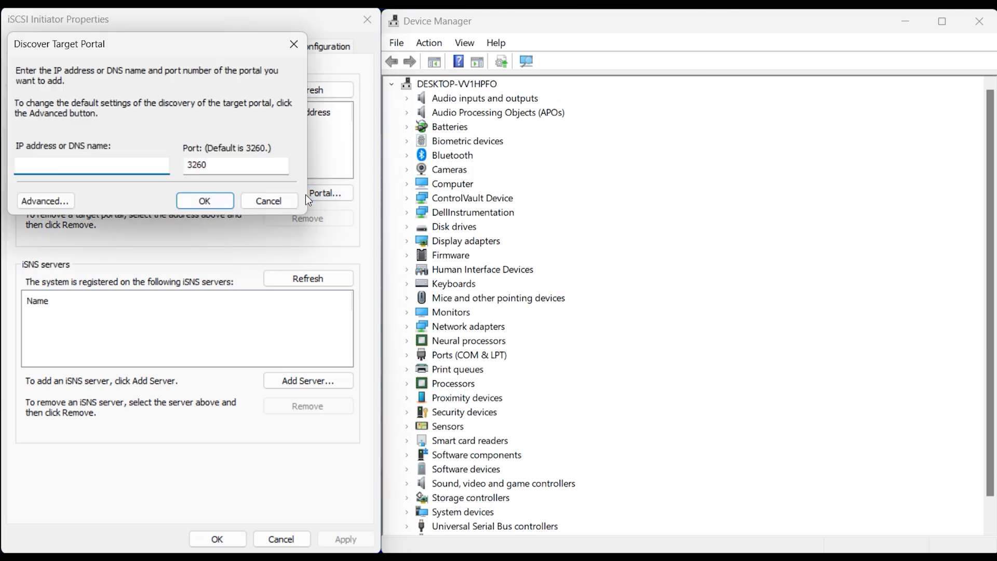
{"action": "type", "text": "192"}
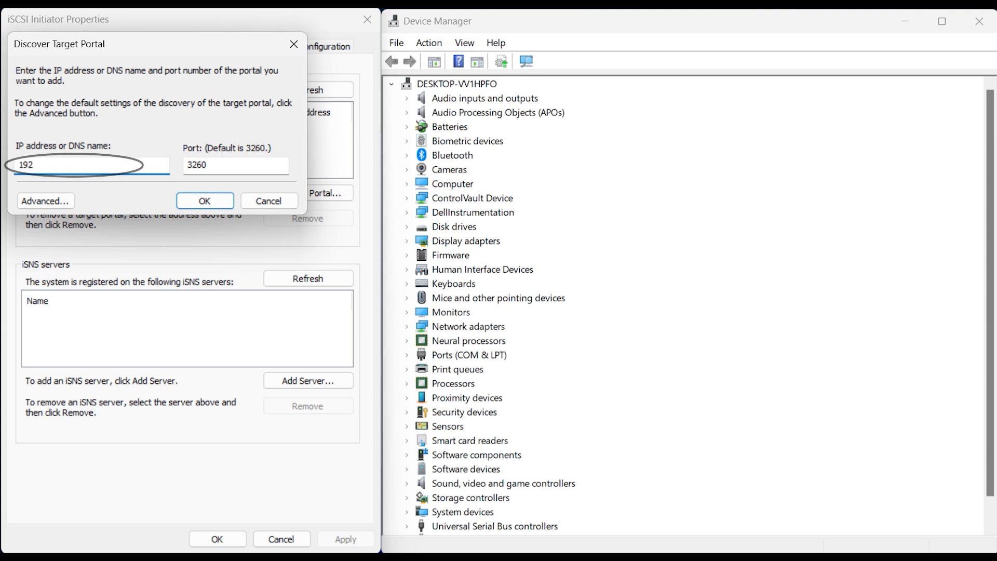
{"action": "type", "text": ".1"}
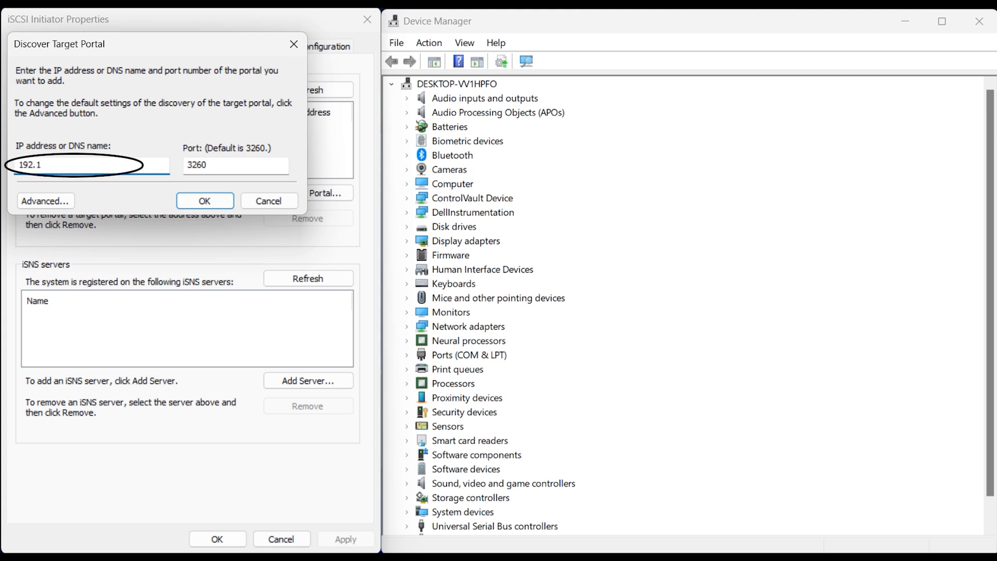
{"action": "type", "text": "68."}
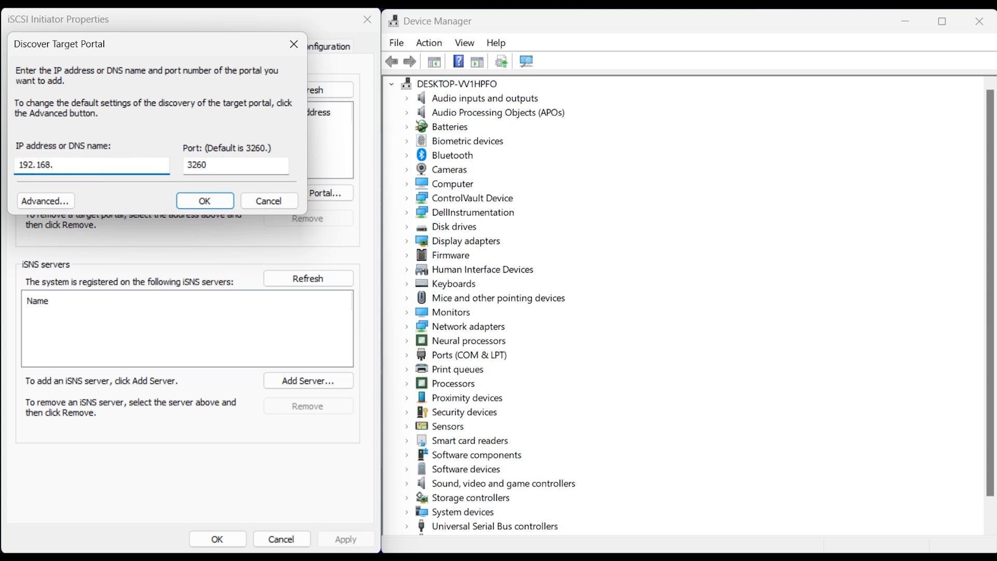
{"action": "type", "text": "20.1"}
{"action": "key", "text": "Return"}
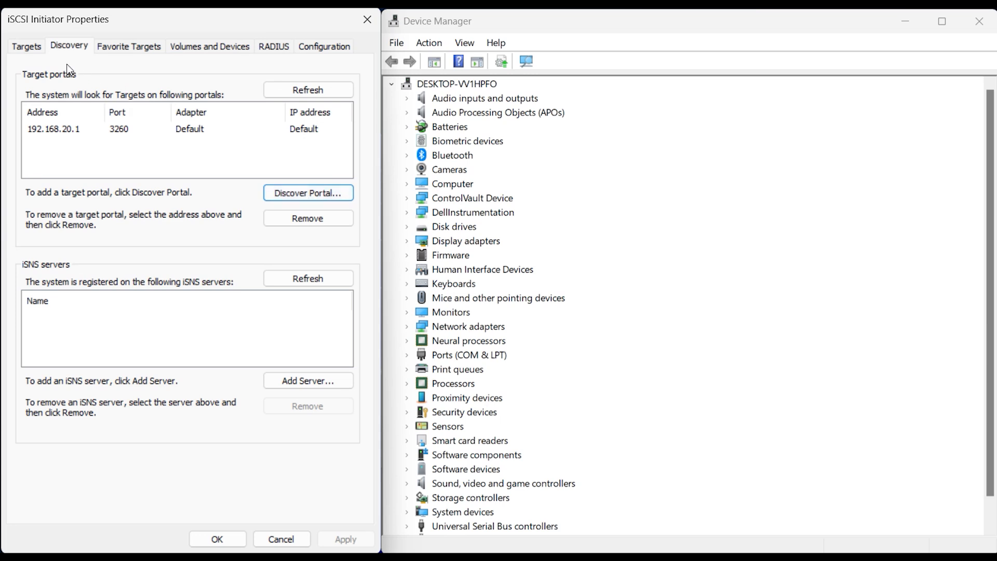
- Start a connection to the discovered ATTO XCORE target, keeping it as a favorite target, and open its advanced connection settings
{"action": "left_click", "coordinate": [27, 47]}
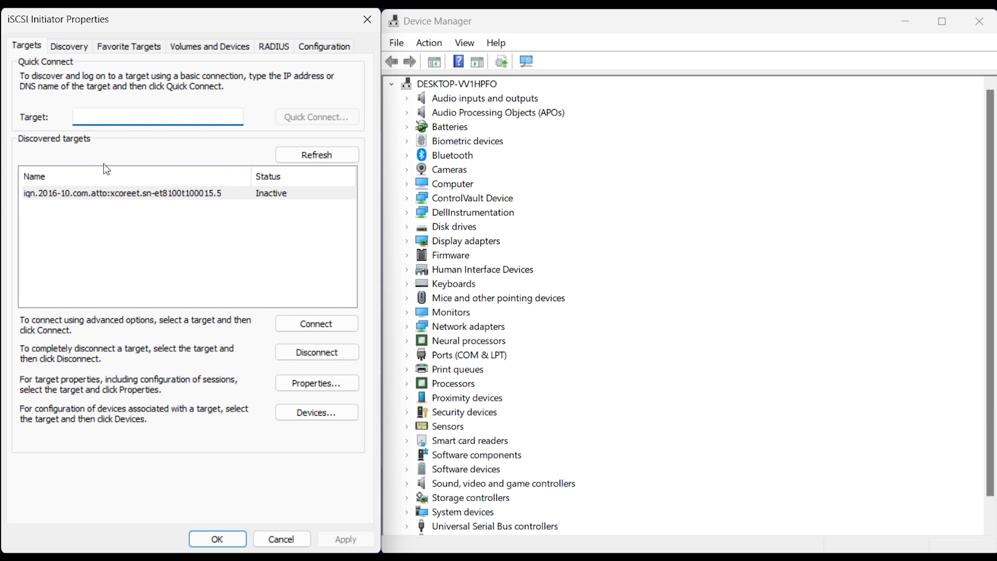
{"action": "left_click", "coordinate": [117, 194]}
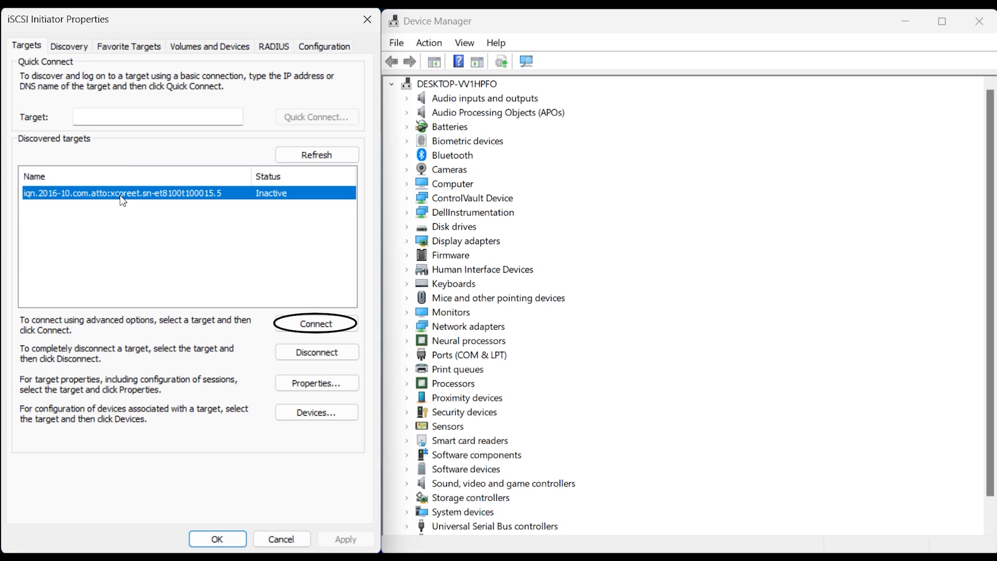
{"action": "left_click", "coordinate": [319, 322]}
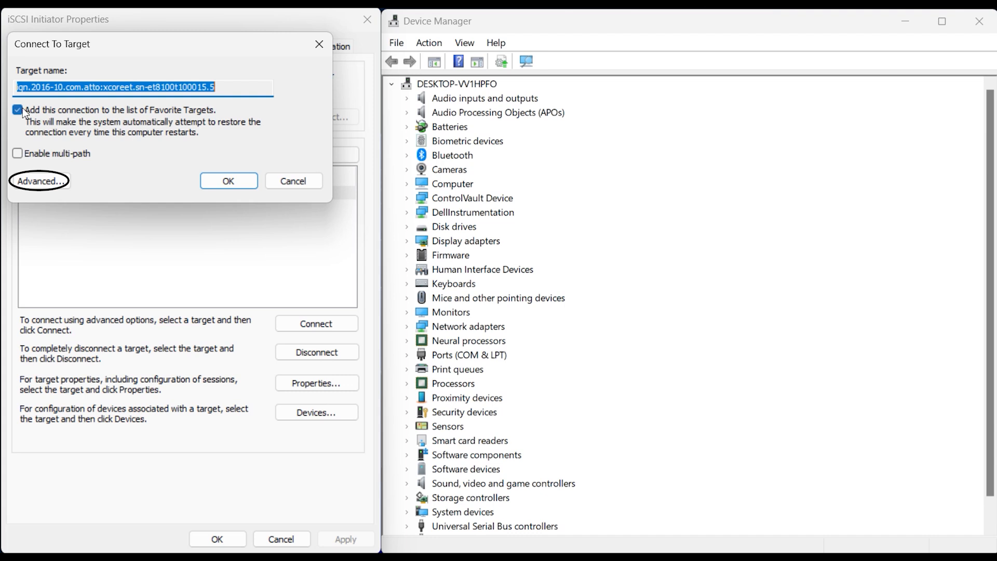
{"action": "left_click", "coordinate": [52, 186]}
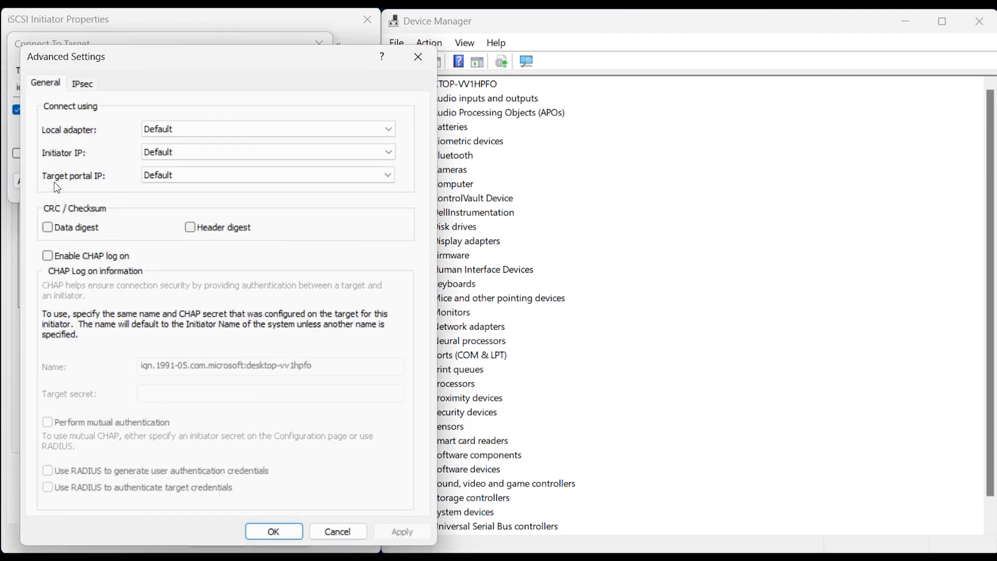
- Connect the target using Microsoft iSCSI Initiator as local adapter, initiator IP 192.168.20.10 and target portal IP 192.168.20.1 / 3260
{"action": "left_click", "coordinate": [313, 129]}
{"action": "left_click", "coordinate": [315, 152]}
{"action": "left_click", "coordinate": [315, 152]}
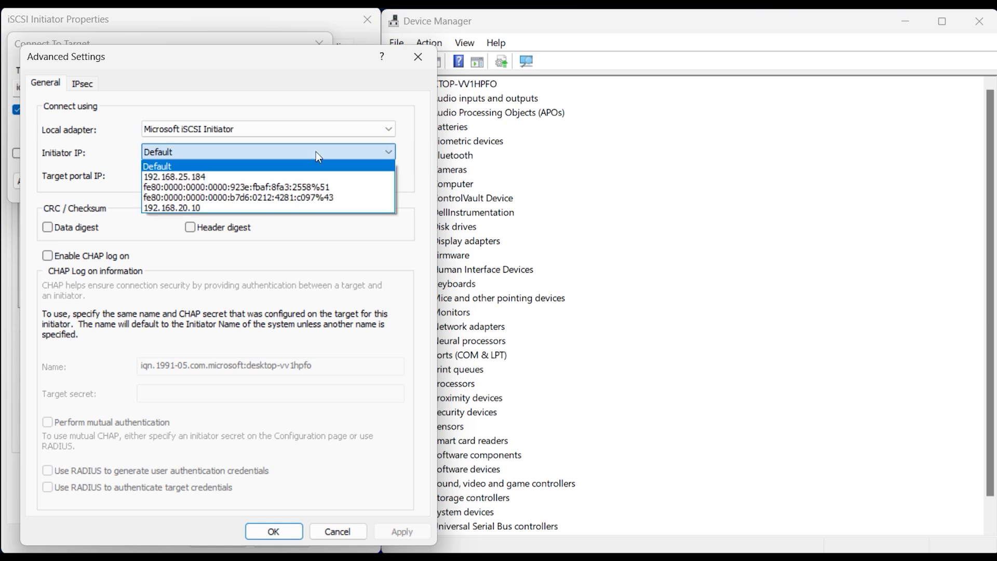
{"action": "left_click", "coordinate": [316, 208]}
{"action": "left_click", "coordinate": [344, 175]}
{"action": "left_click", "coordinate": [336, 220]}
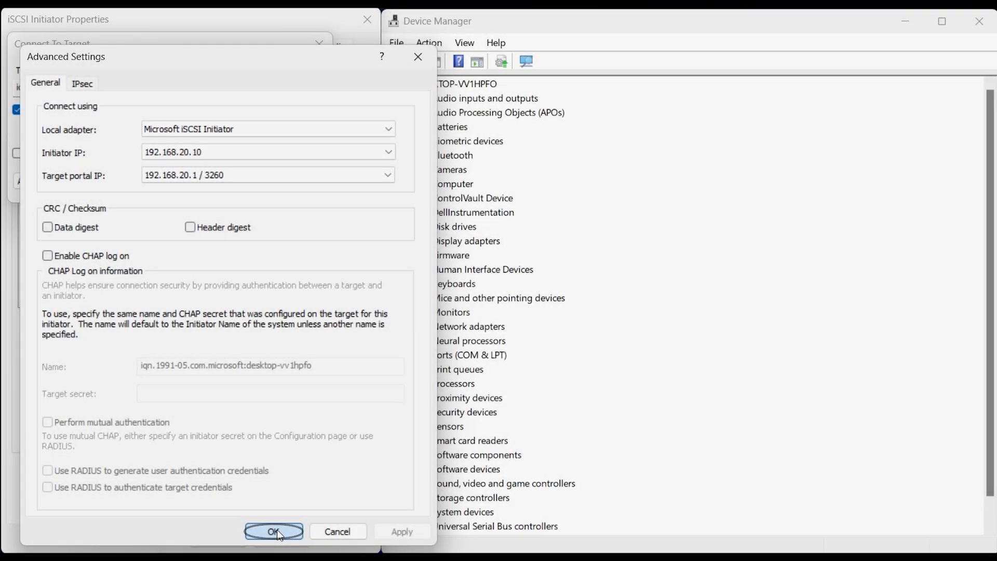
{"action": "left_click", "coordinate": [275, 531]}
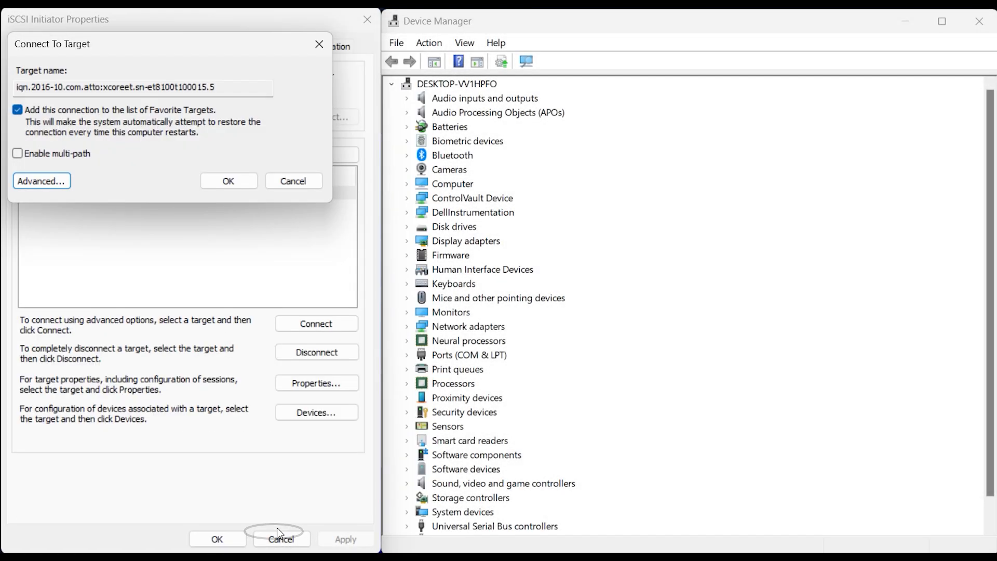
{"action": "left_click", "coordinate": [244, 185]}
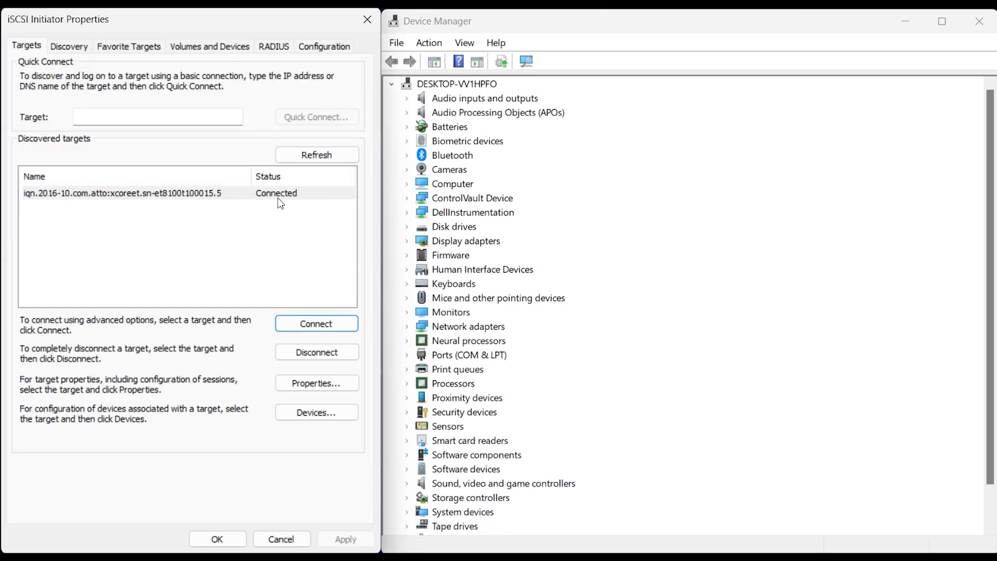
- In Device Manager, expand the tape drives category and select the IBM ULT3580-TD9 SCSI Sequential Device
{"action": "left_click", "coordinate": [991, 521]}
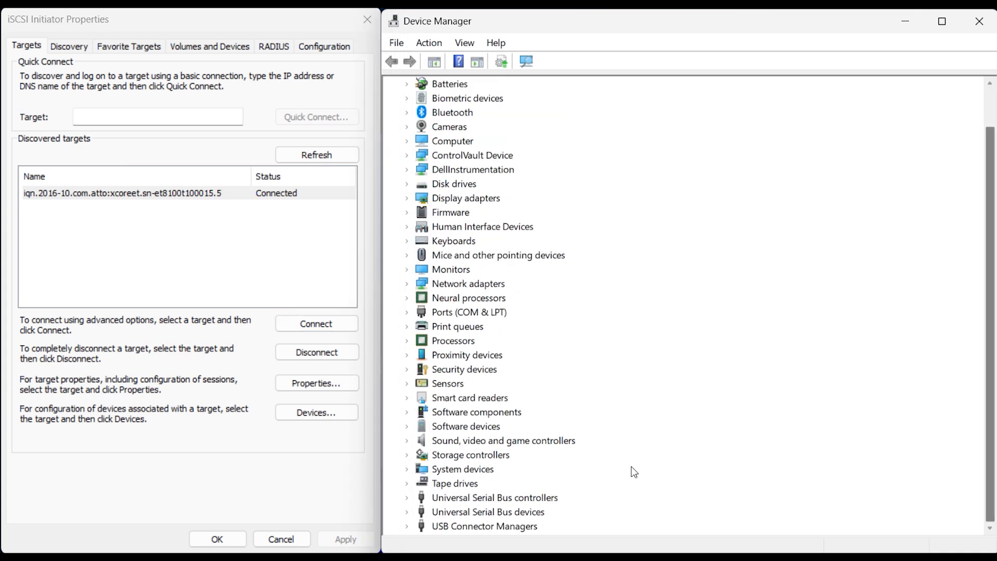
{"action": "left_click", "coordinate": [411, 486]}
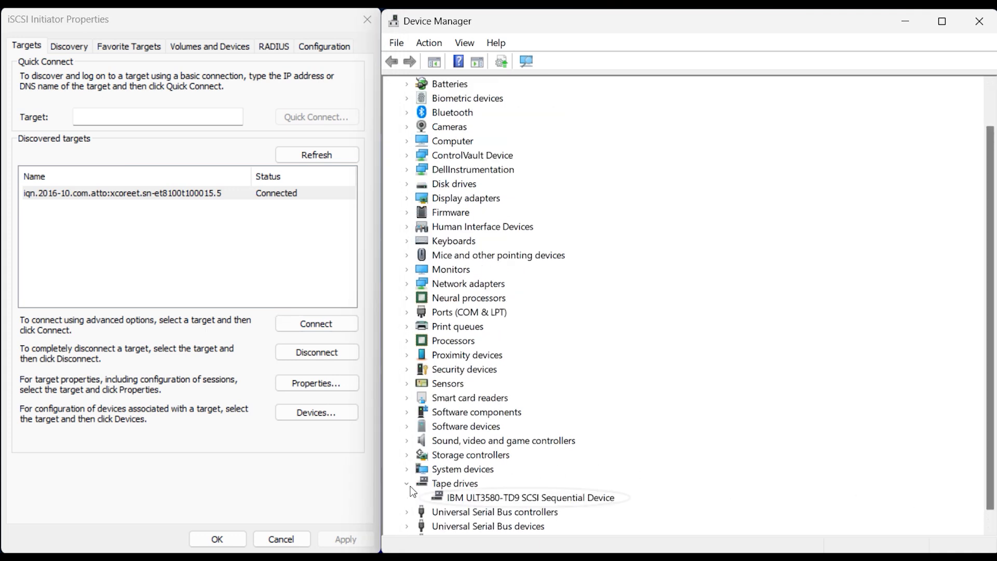
{"action": "left_click", "coordinate": [487, 495]}
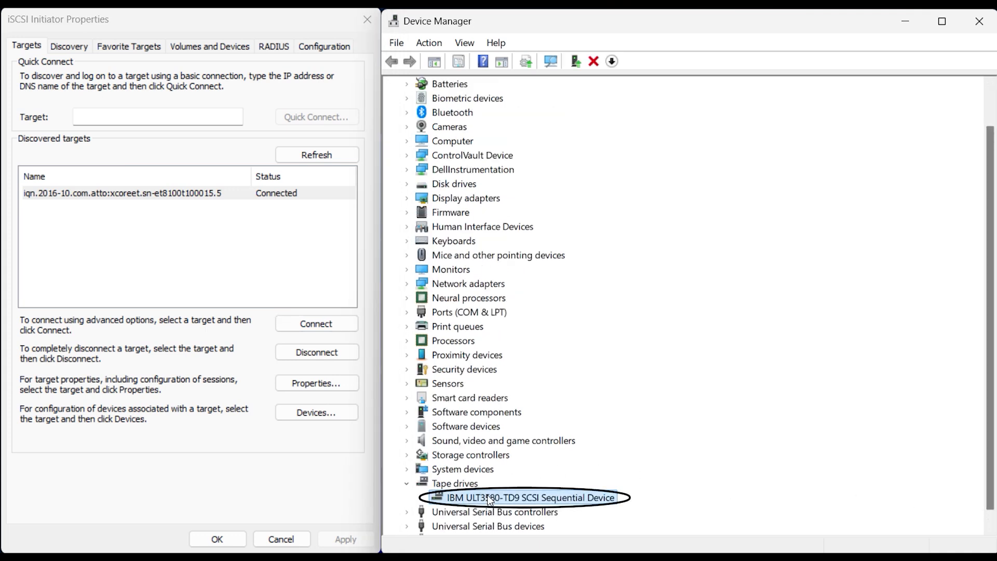